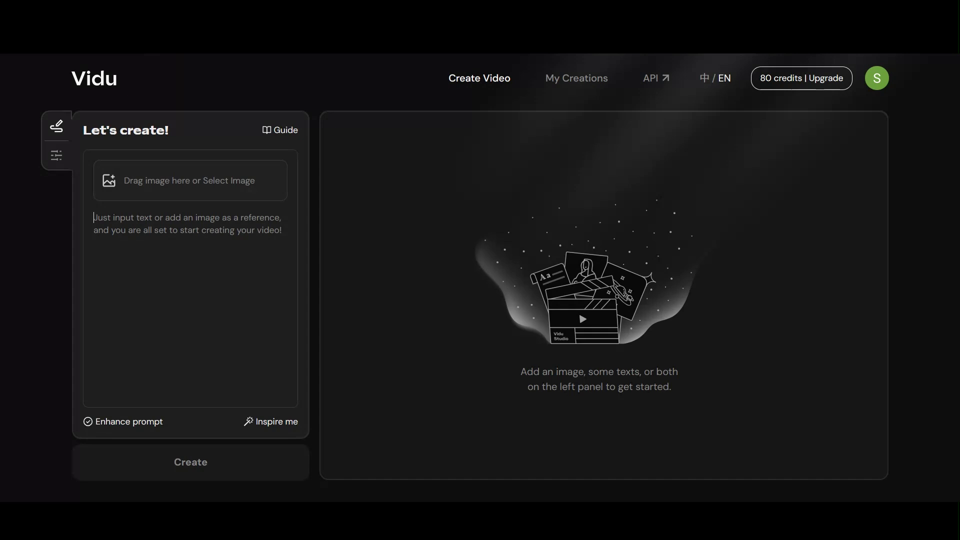
Paste the anime prompt of a blue 1993 BMW E30 in tall grass at sunset
text(anime landscape of A pearl curacao blue classic 1993 BMW E30 318i sport sits in a field of tall grass with a sunset in the background.beautiful anime scene, beautiful anime peace scene, Makoto Shinkai Cyril Rolando, beautiful anime scene, amazing wallpaper, anime art wallpaper 8k, anime background, artistic anime background, anime wallpaper 4k, anime art 4k wallpaper, anime wallpaper art 4k,)
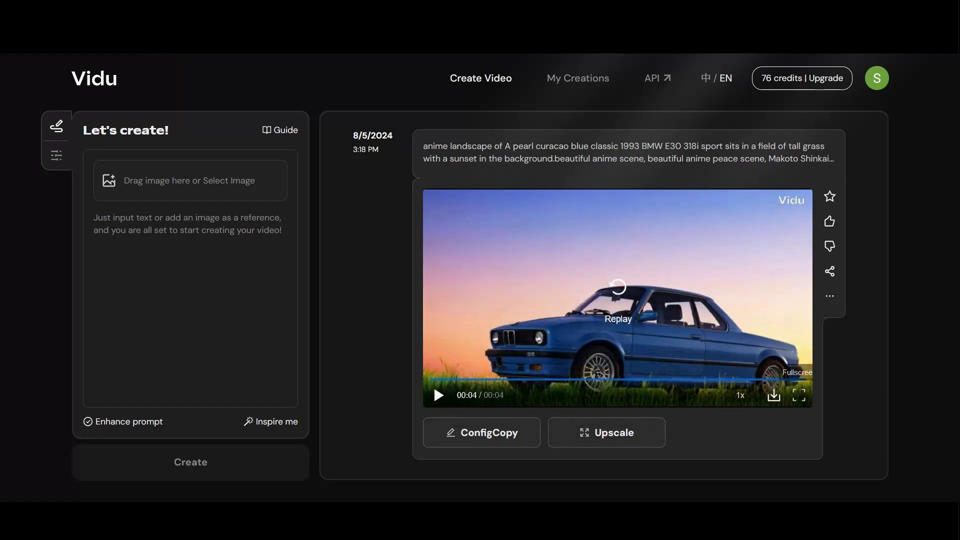
Upscale the blue BMW anime clip to HD with the Stable type for 4 credits
click(606, 433)
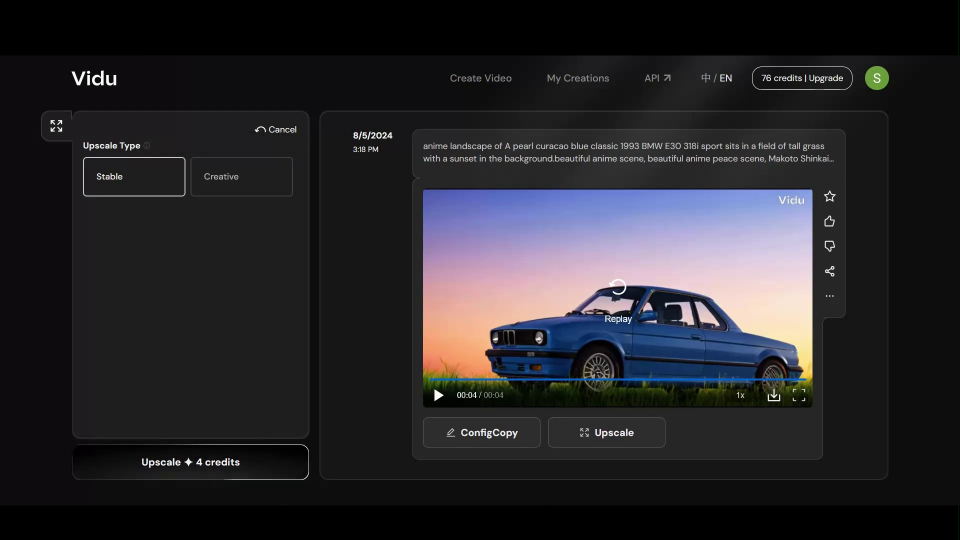
click(191, 463)
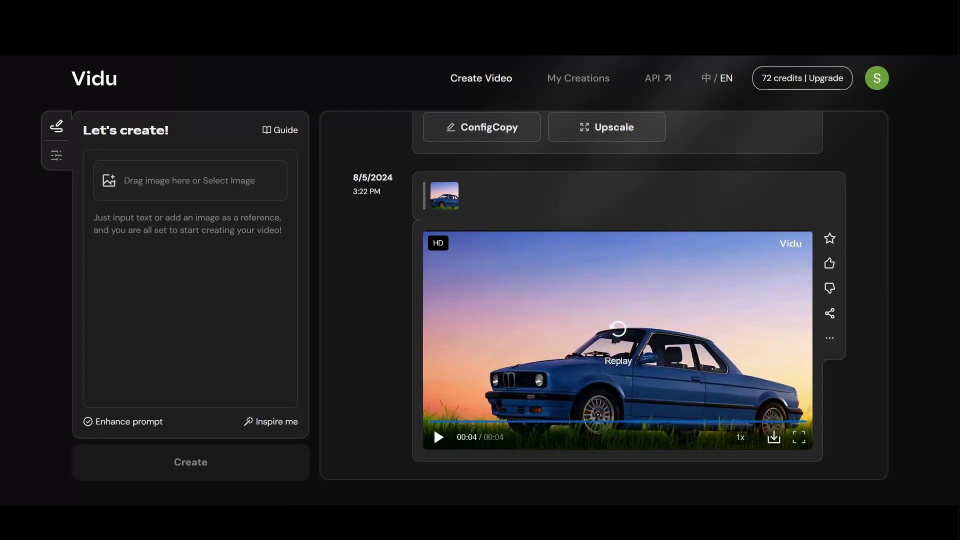
scroll(618, 338, down, 3)
scroll(618, 301, up, 3)
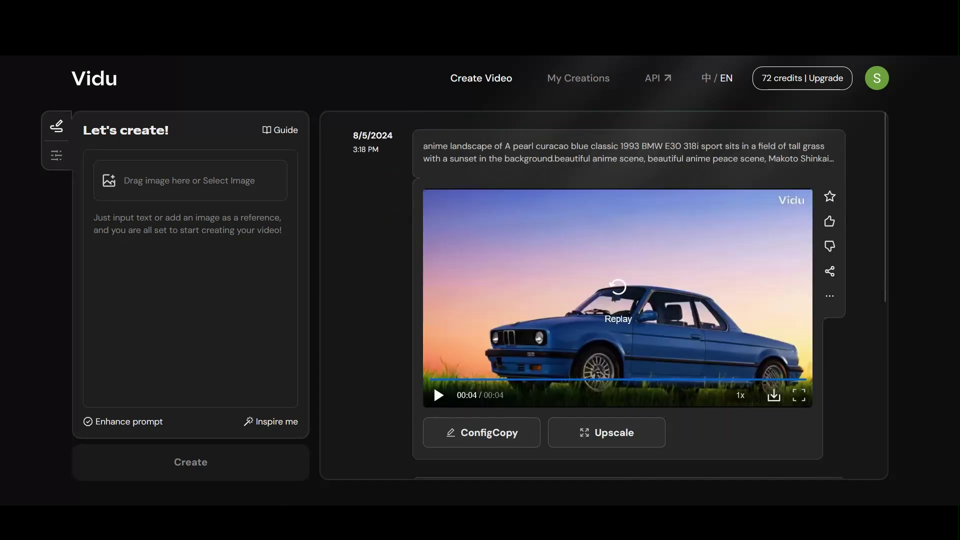
scroll(618, 301, down, 3)
scroll(618, 300, down, 4)
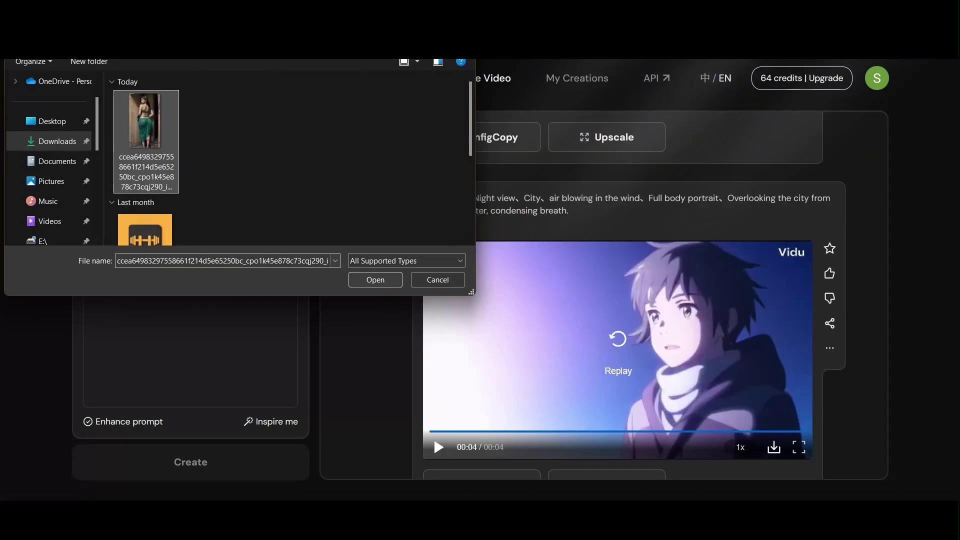
Upload the woman-in-green photo as the first frame and generate a 4-credit clip
double_click(147, 120)
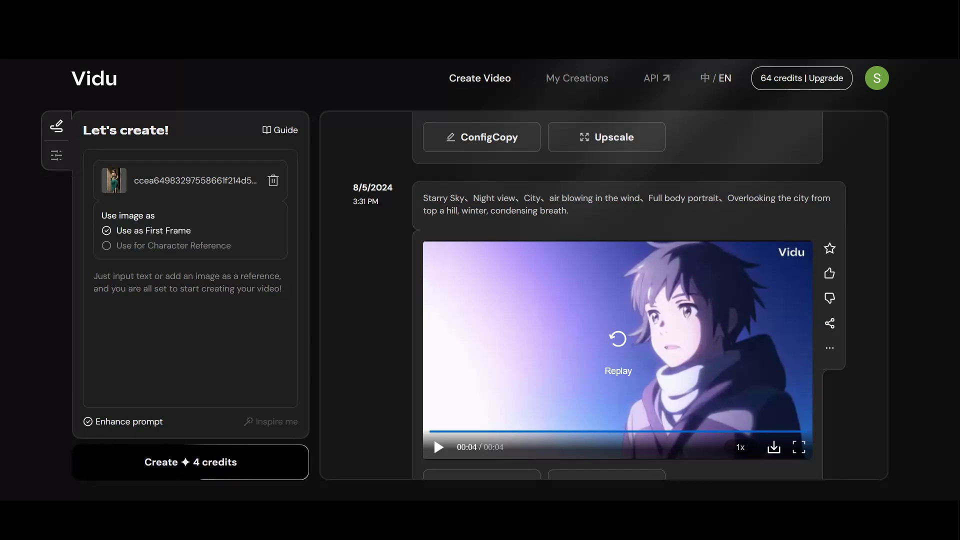
click(191, 462)
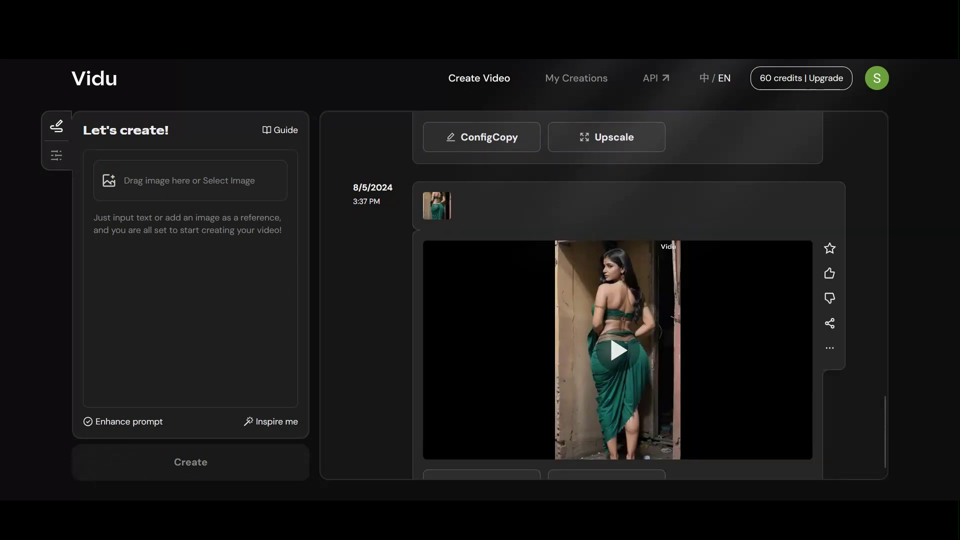
Confirm the 4-second duration setting and watch the floating-woman clip fullscreen
click(618, 350)
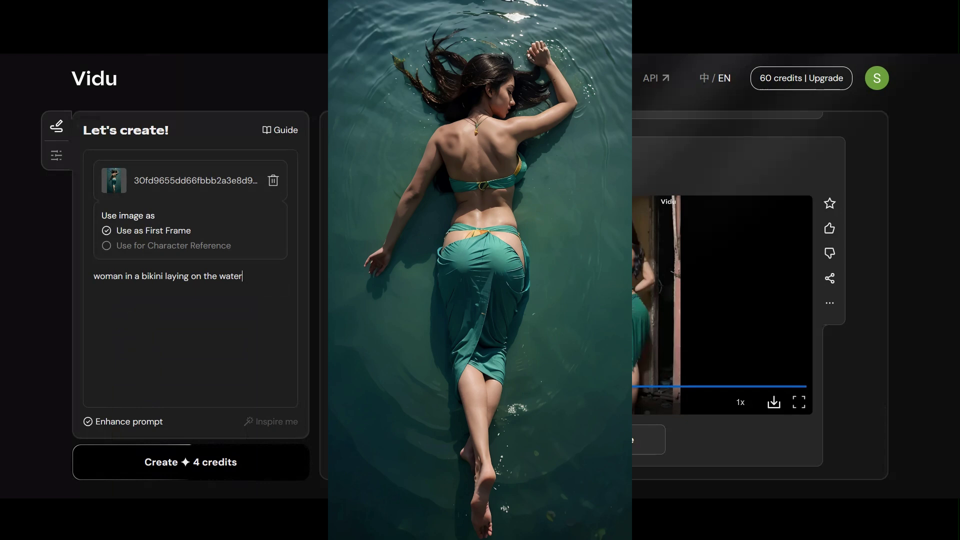
click(57, 156)
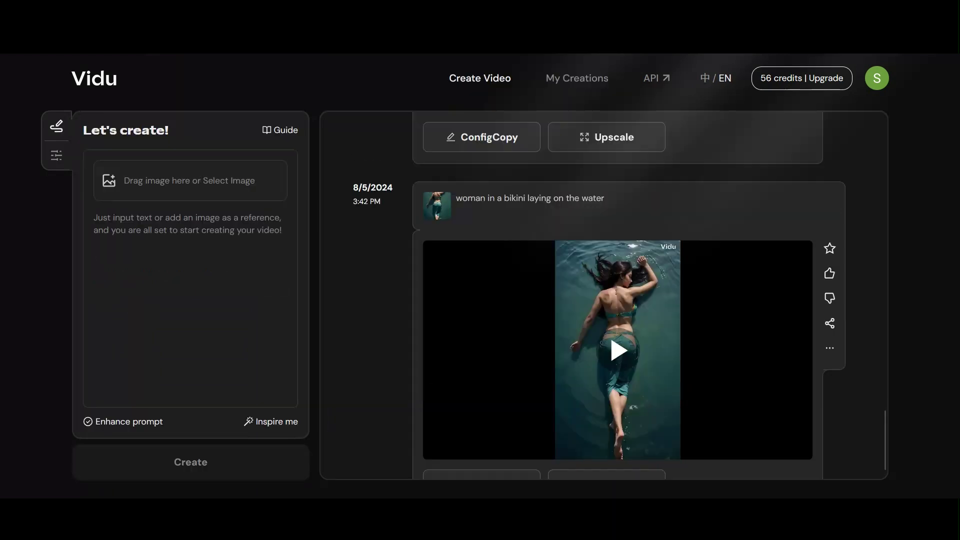
click(617, 350)
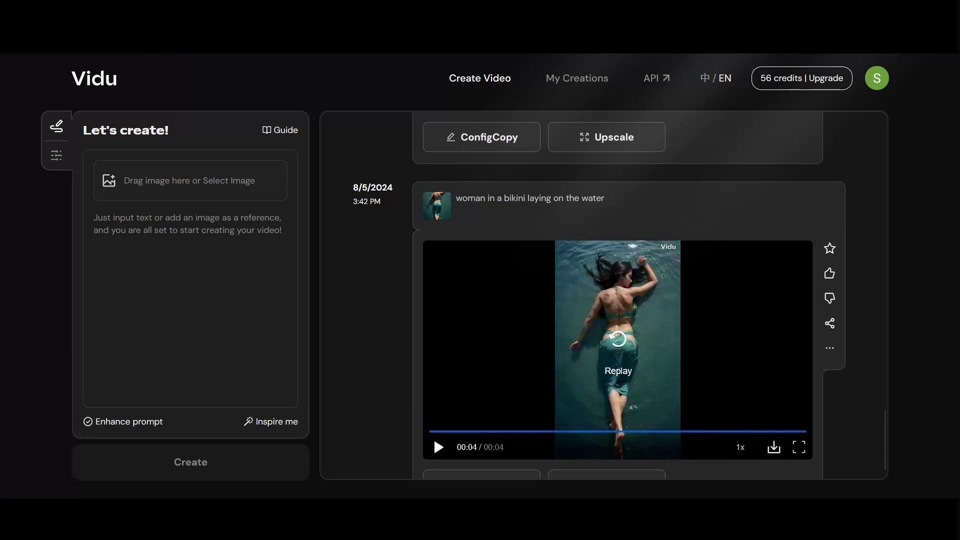
click(799, 447)
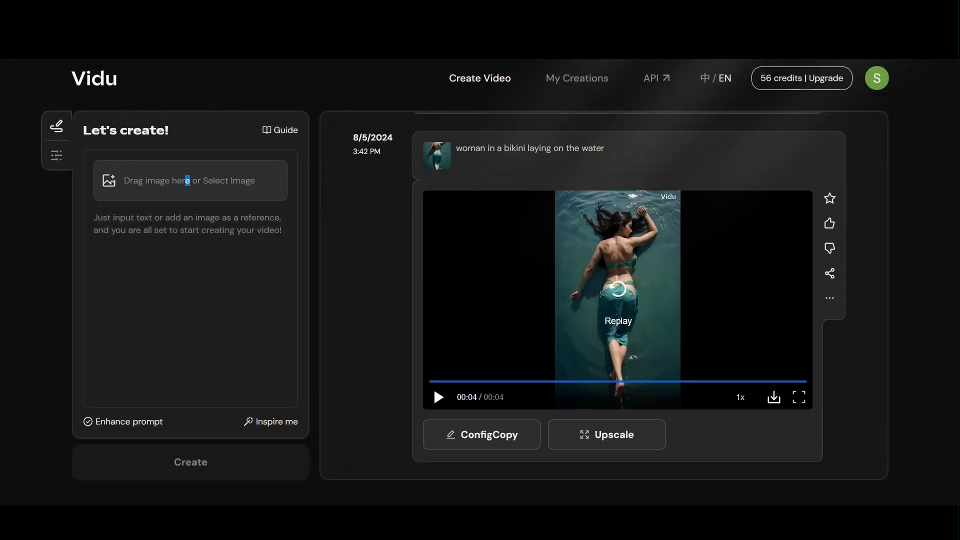
Upload the woman-in-white photo as reference and replay the resulting shower-selfie clip
click(188, 180)
click(216, 135)
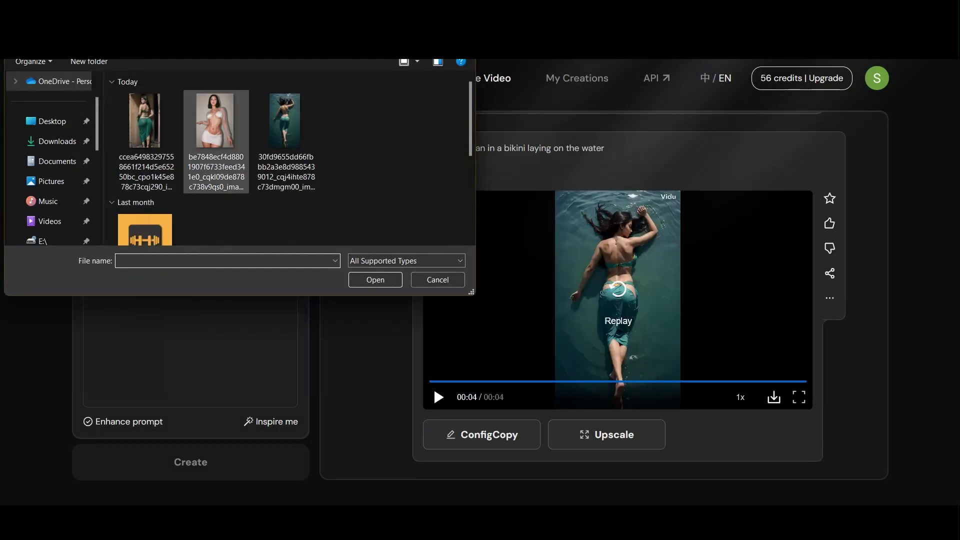
click(375, 280)
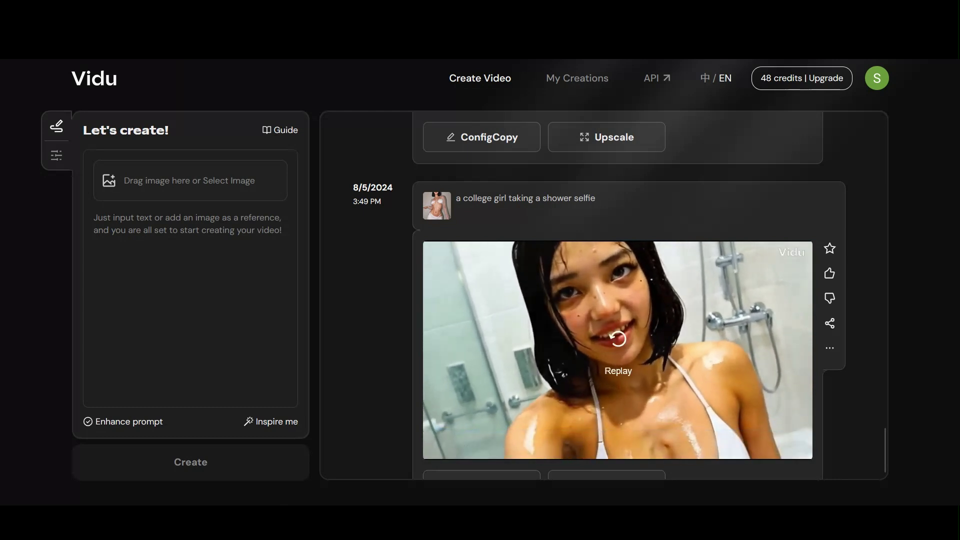
click(616, 340)
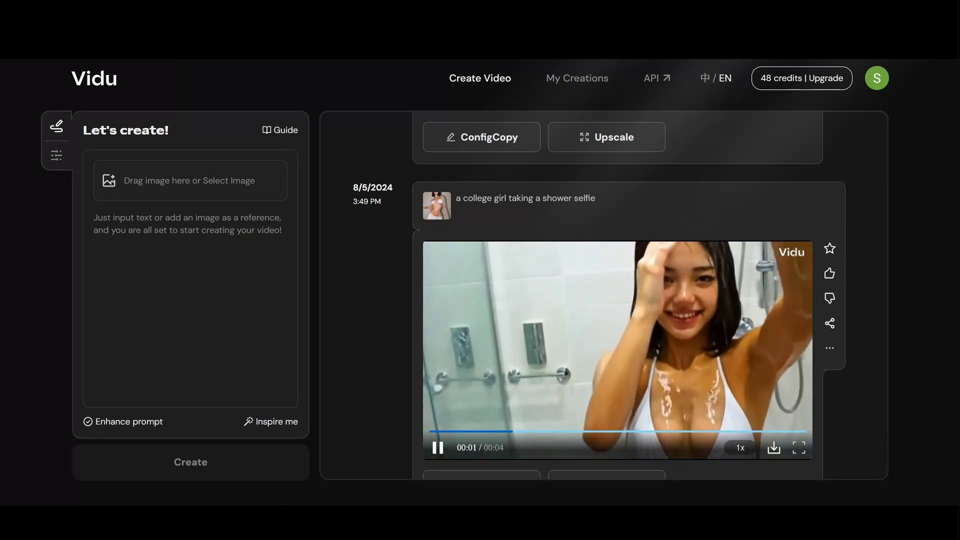